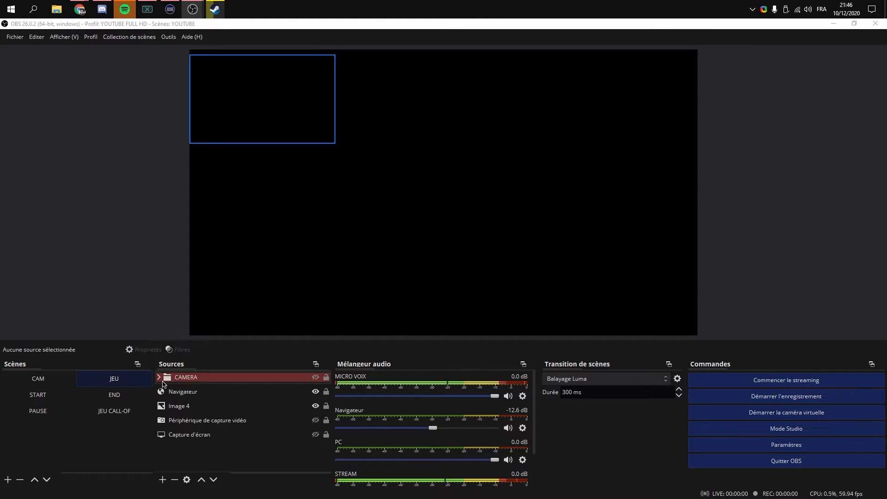
Step: Briefly show the CAMERA group in the JEU scene, hide it again, and inspect the sources it contains
{"action": "left_click", "coordinate": [316, 377]}
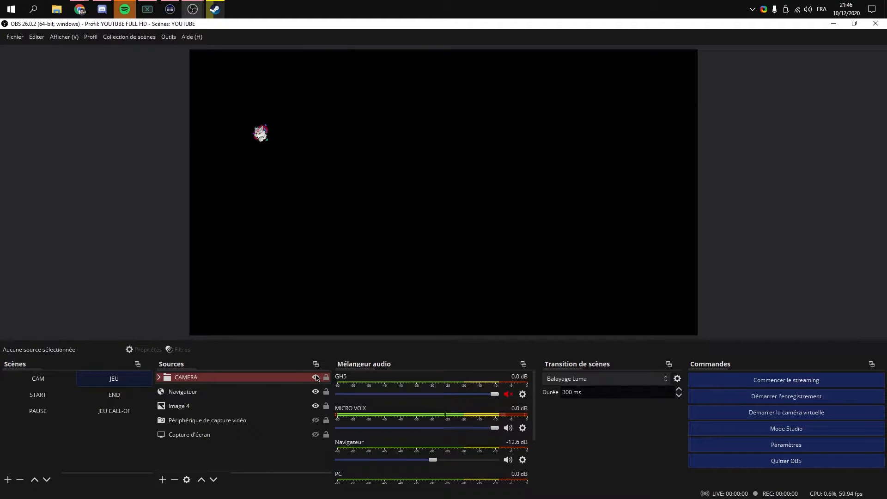
{"action": "left_click", "coordinate": [317, 377]}
{"action": "left_click", "coordinate": [159, 378]}
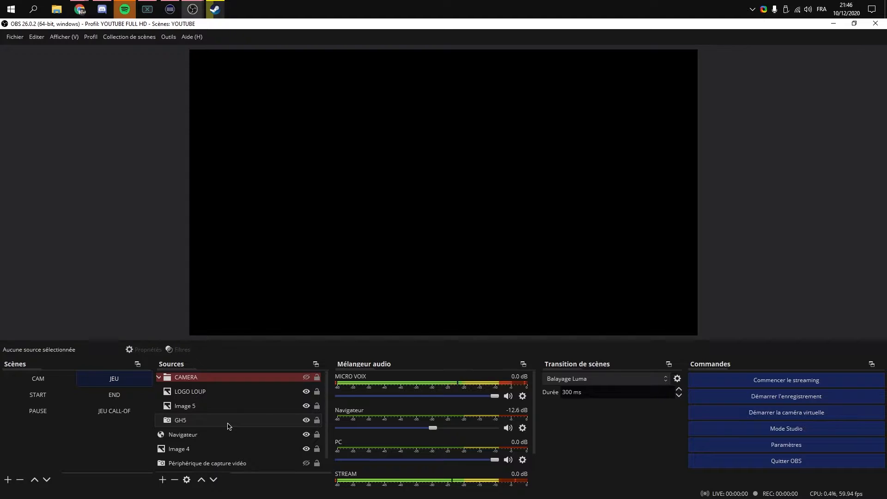
{"action": "left_click", "coordinate": [159, 378]}
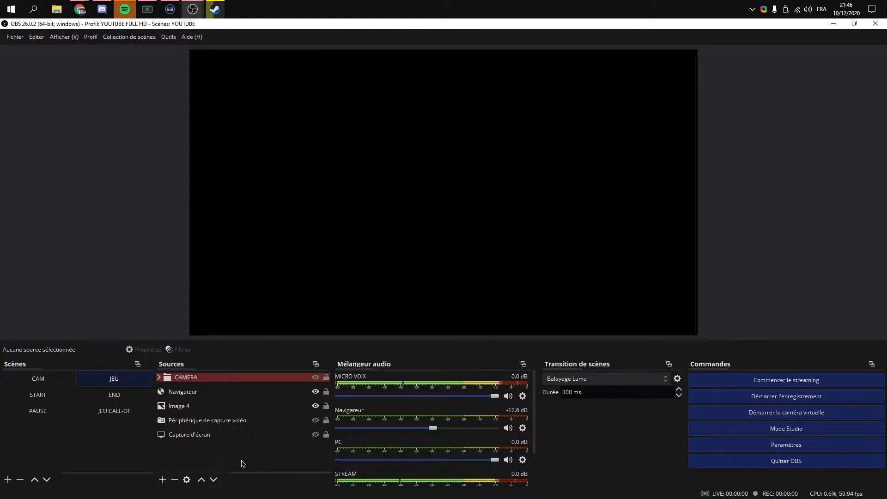
Step: Open the advanced audio properties and review the volume, monitoring and track assignments of the active sources
{"action": "left_click", "coordinate": [523, 396]}
{"action": "left_click", "coordinate": [550, 391]}
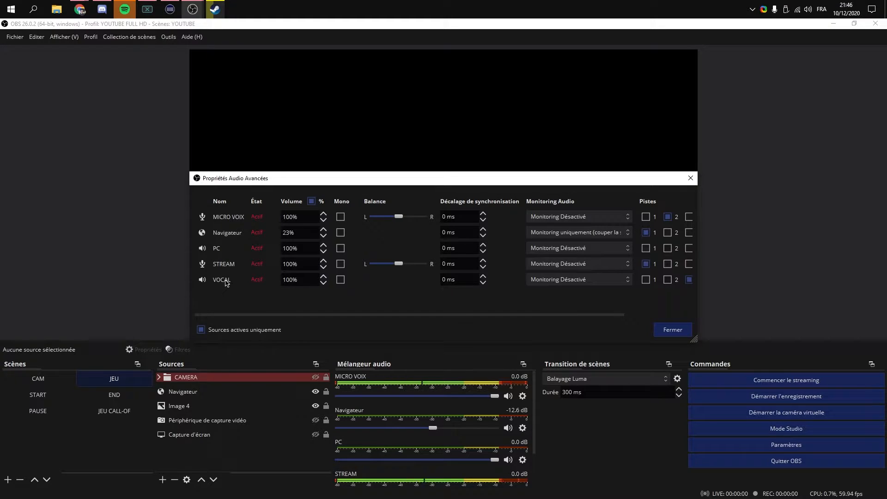
{"action": "left_click_drag", "start_coordinate": [367, 314], "coordinate": [453, 318]}
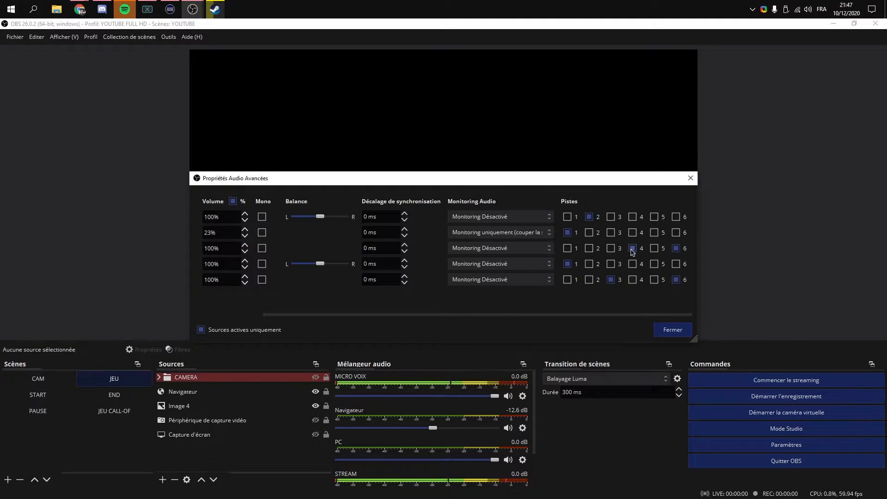
{"action": "left_click_drag", "start_coordinate": [631, 318], "coordinate": [685, 315]}
{"action": "left_click_drag", "start_coordinate": [633, 315], "coordinate": [655, 304]}
{"action": "left_click_drag", "start_coordinate": [621, 316], "coordinate": [460, 314]}
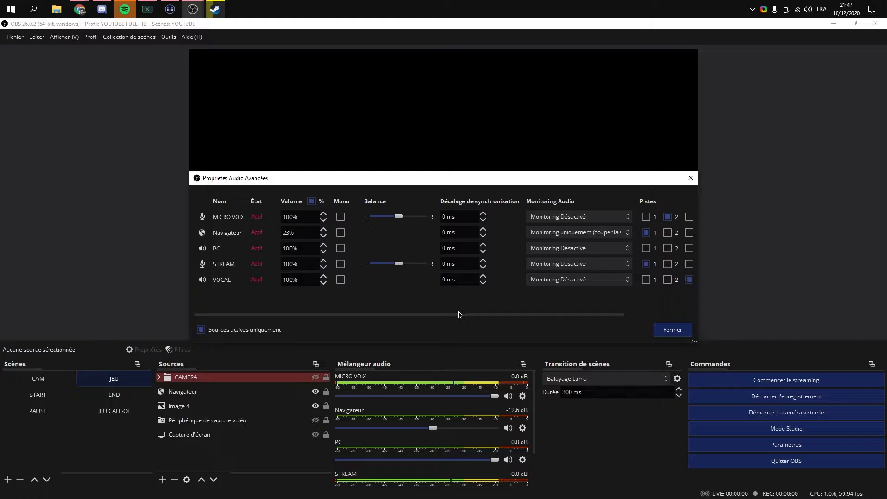
Step: Include inactive sources in the advanced audio properties, review their track assignments, then restrict the list to active sources and close it
{"action": "left_click", "coordinate": [206, 329]}
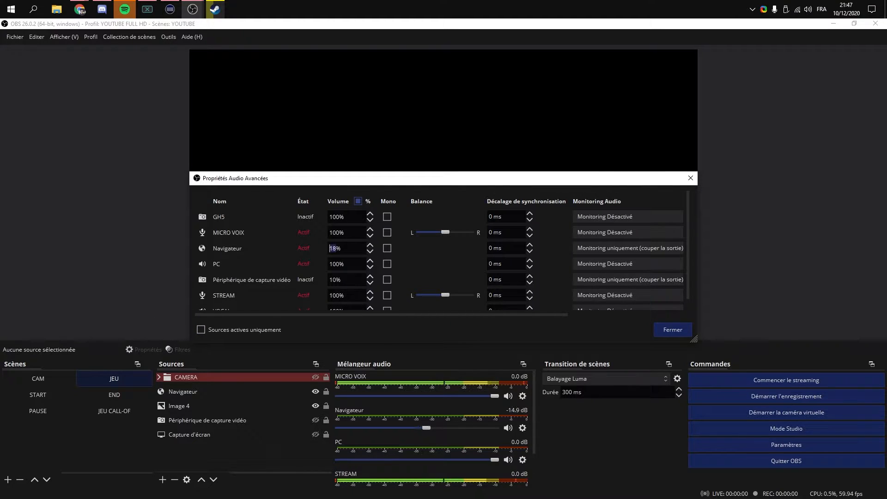
{"action": "scroll", "coordinate": [691, 272], "scroll_direction": "down", "scroll_amount": 1}
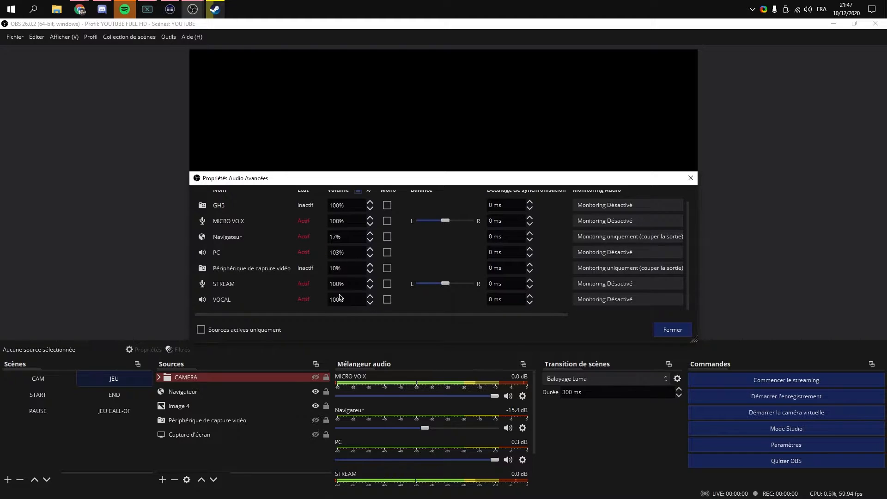
{"action": "left_click_drag", "start_coordinate": [327, 316], "coordinate": [558, 324]}
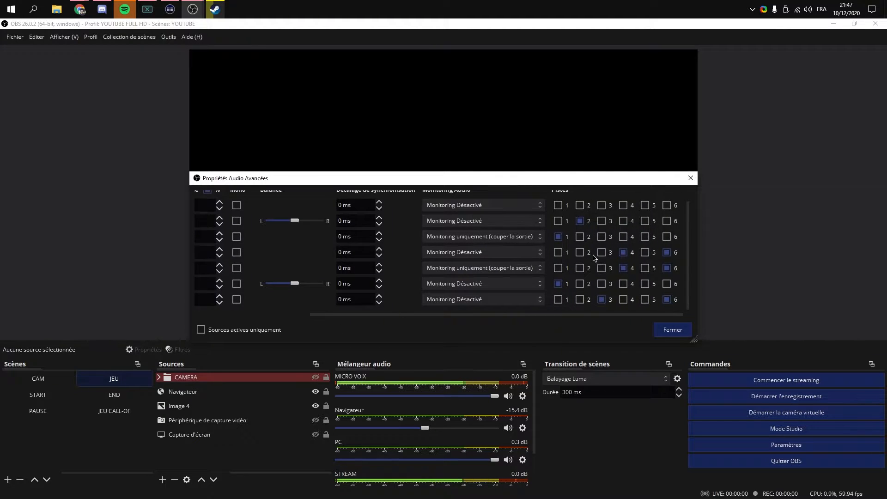
{"action": "left_click_drag", "start_coordinate": [550, 317], "coordinate": [204, 317]}
{"action": "scroll", "coordinate": [566, 310], "scroll_direction": "up", "scroll_amount": 1}
{"action": "left_click", "coordinate": [201, 329]}
{"action": "left_click_drag", "start_coordinate": [504, 318], "coordinate": [598, 318]}
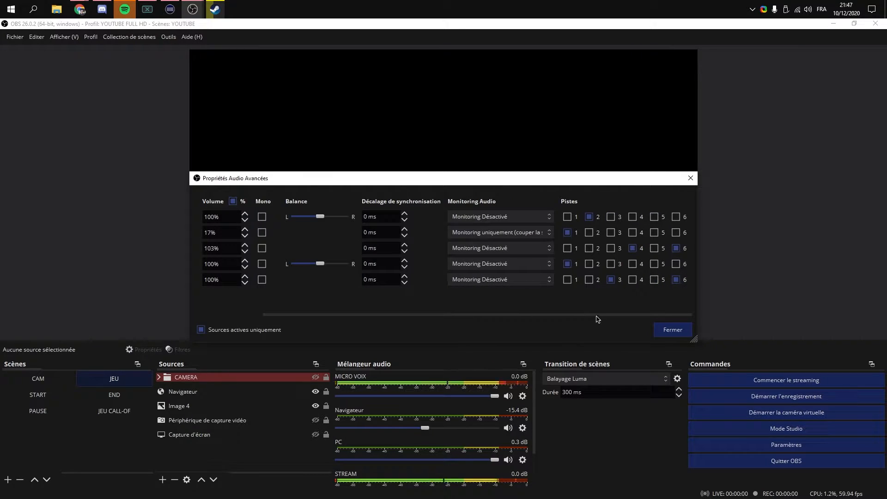
{"action": "left_click", "coordinate": [672, 334]}
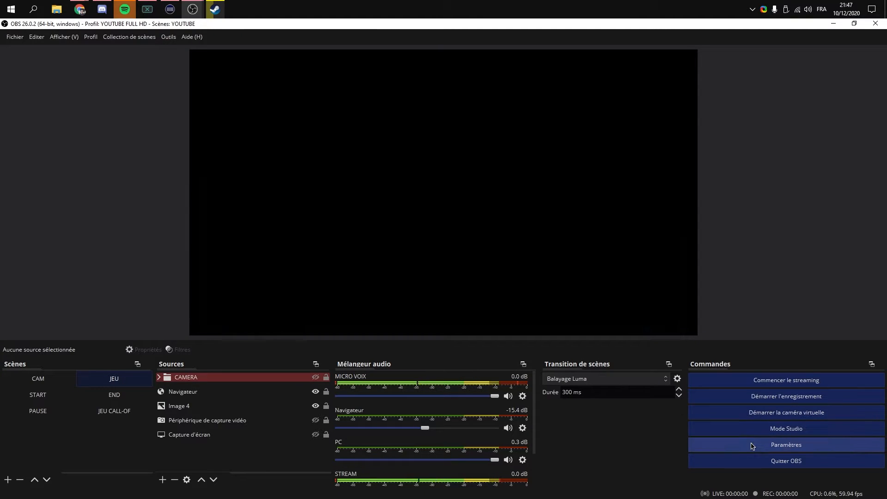
Step: Open the program settings and review the general options and the stream service configuration
{"action": "left_click", "coordinate": [743, 446]}
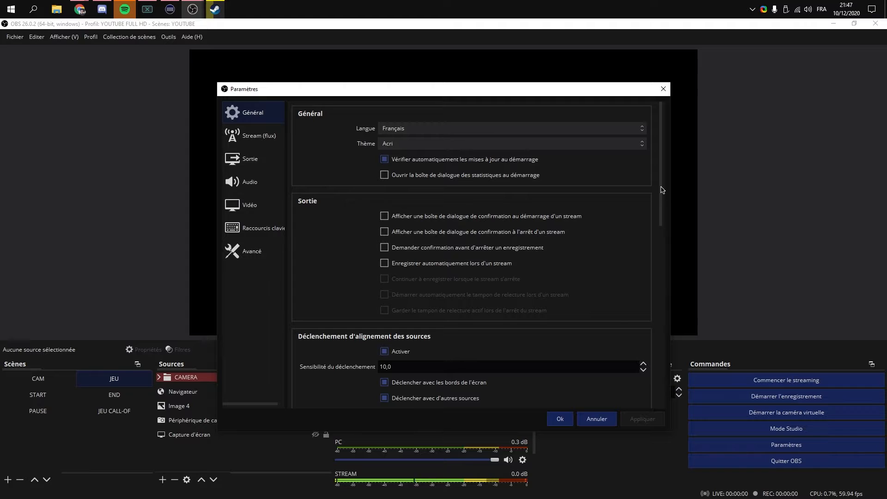
{"action": "left_click_drag", "start_coordinate": [662, 190], "coordinate": [665, 374]}
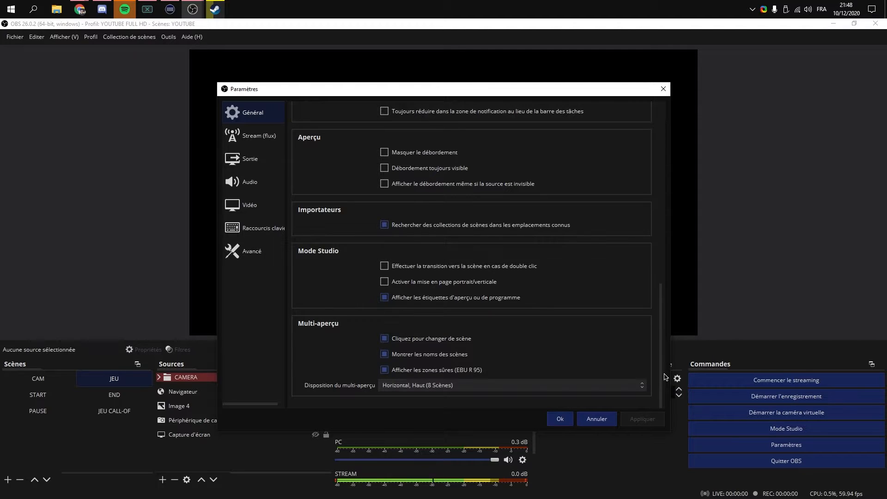
{"action": "left_click_drag", "start_coordinate": [665, 377], "coordinate": [653, 188]}
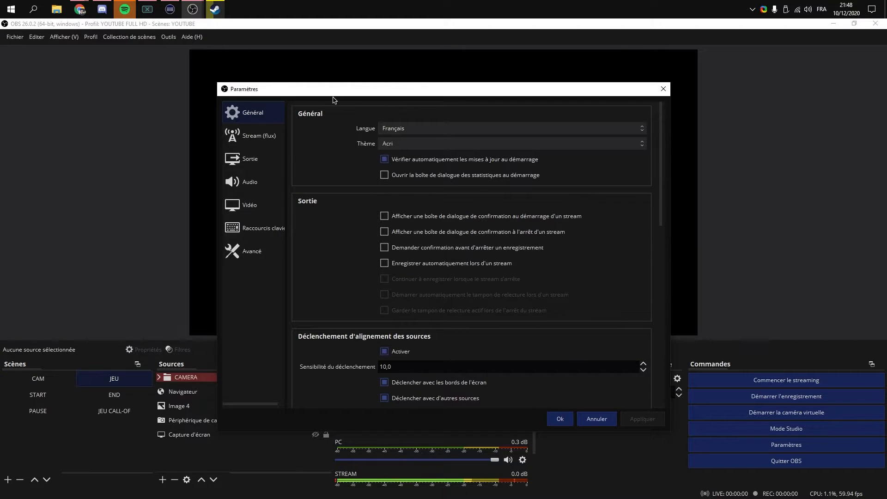
{"action": "left_click", "coordinate": [272, 134]}
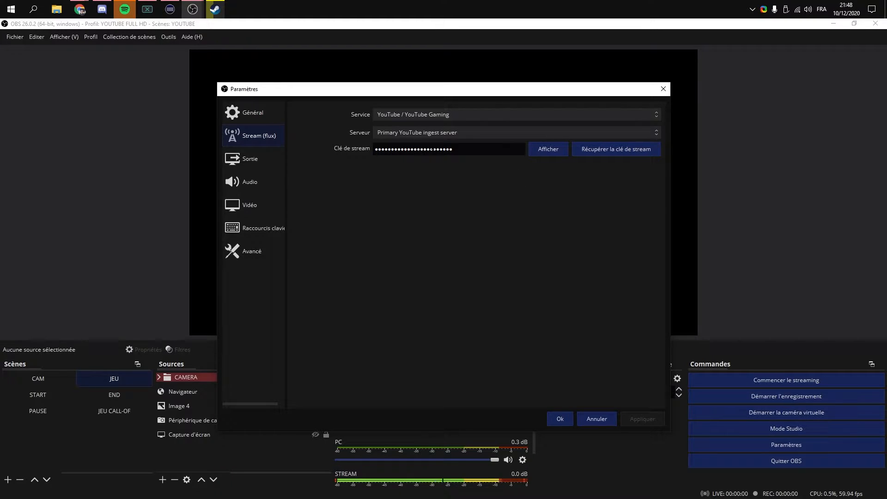
Step: Review the streaming output settings: the output mode, encoder and bitrate
{"action": "left_click", "coordinate": [274, 161]}
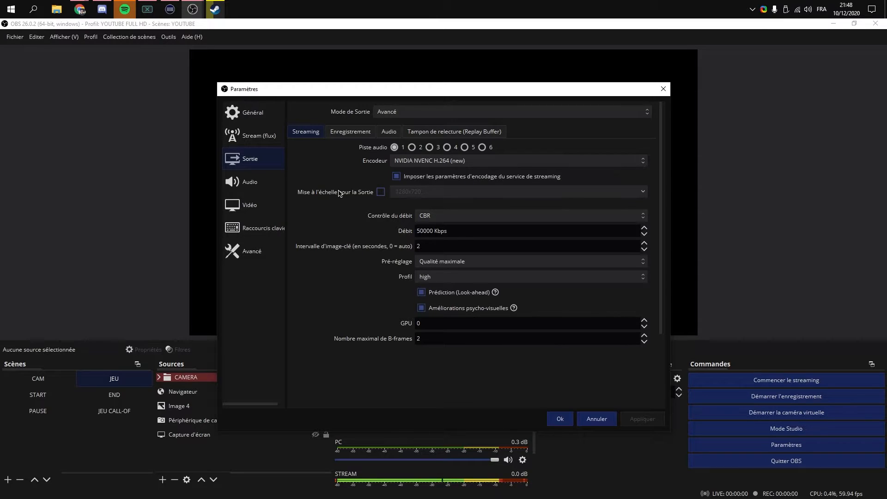
{"action": "left_click", "coordinate": [395, 113]}
{"action": "left_click", "coordinate": [397, 114]}
{"action": "left_click", "coordinate": [489, 162]}
{"action": "left_click", "coordinate": [490, 163]}
{"action": "left_click_drag", "start_coordinate": [448, 231], "coordinate": [411, 231]}
{"action": "left_click", "coordinate": [454, 231]}
Step: Try a streaming keyframe interval of 10 seconds, and set it back to 2 seconds
{"action": "left_click", "coordinate": [645, 244]}
{"action": "left_click", "coordinate": [645, 244]}
{"action": "left_click", "coordinate": [646, 243]}
{"action": "left_click", "coordinate": [645, 243]}
{"action": "left_click", "coordinate": [645, 244]}
{"action": "left_click", "coordinate": [645, 244]}
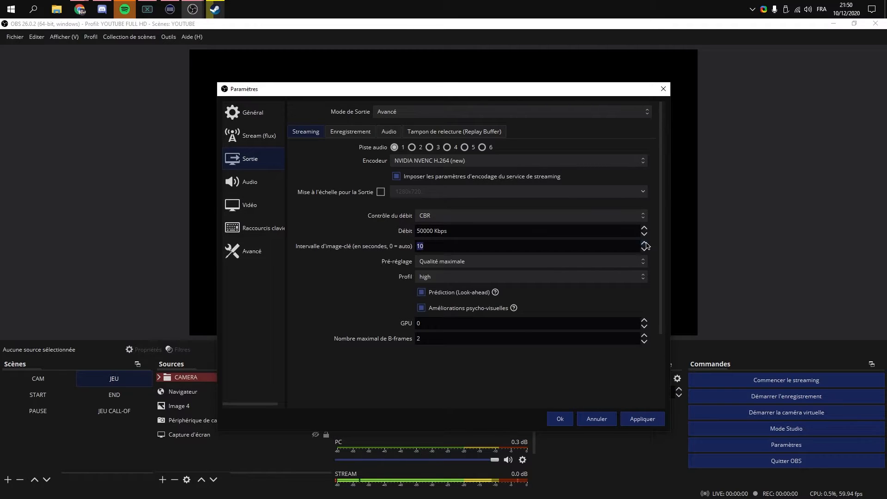
{"action": "left_click", "coordinate": [645, 250]}
{"action": "left_click", "coordinate": [645, 249]}
{"action": "left_click", "coordinate": [645, 249]}
{"action": "left_click", "coordinate": [645, 249]}
{"action": "left_click", "coordinate": [645, 250]}
{"action": "left_click", "coordinate": [645, 250]}
{"action": "left_click", "coordinate": [450, 245]}
Step: Review the streaming encoder's preset and profile choices, and read the explanations for look-ahead prediction and psycho-visual improvements
{"action": "left_click", "coordinate": [444, 261]}
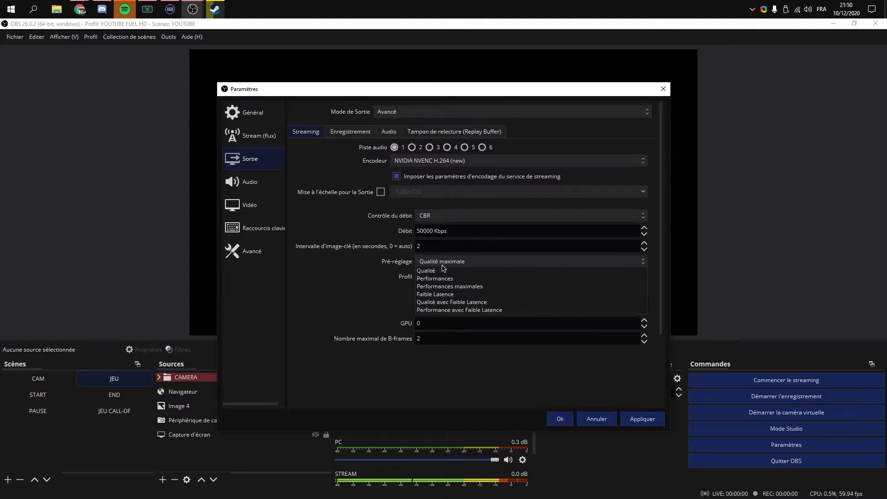
{"action": "left_click", "coordinate": [443, 261]}
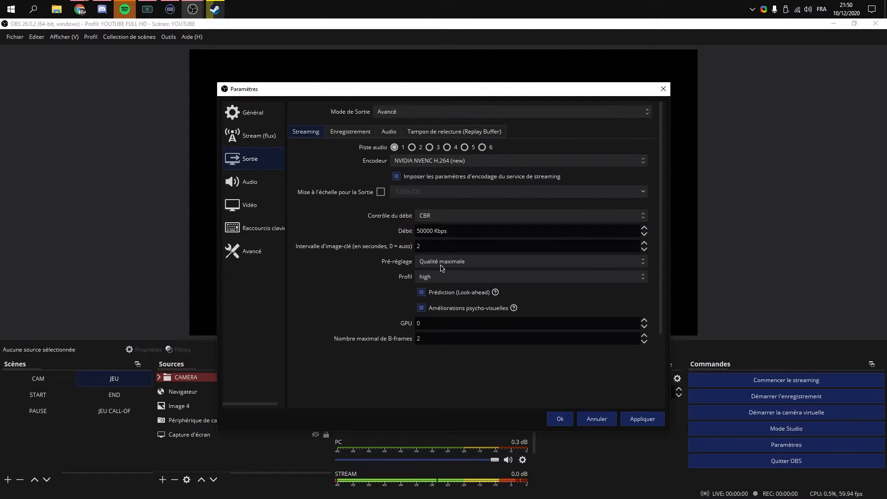
{"action": "left_click", "coordinate": [442, 264]}
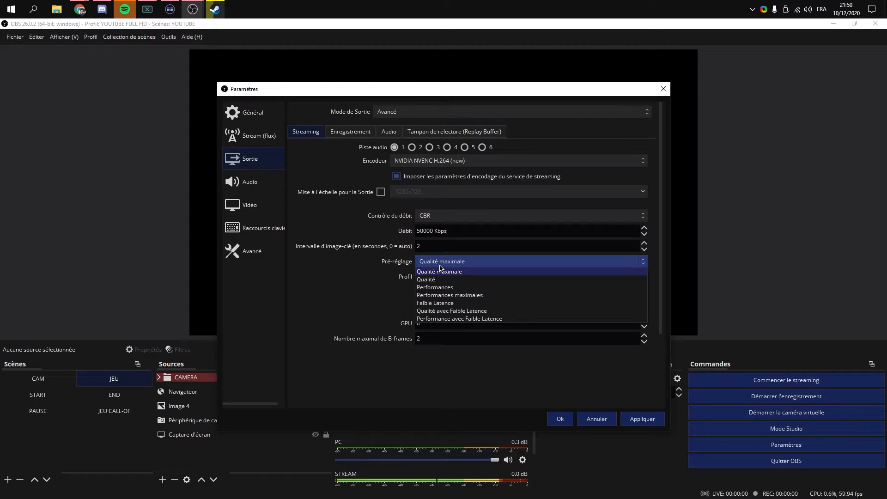
{"action": "left_click", "coordinate": [440, 268]}
{"action": "left_click", "coordinate": [440, 279]}
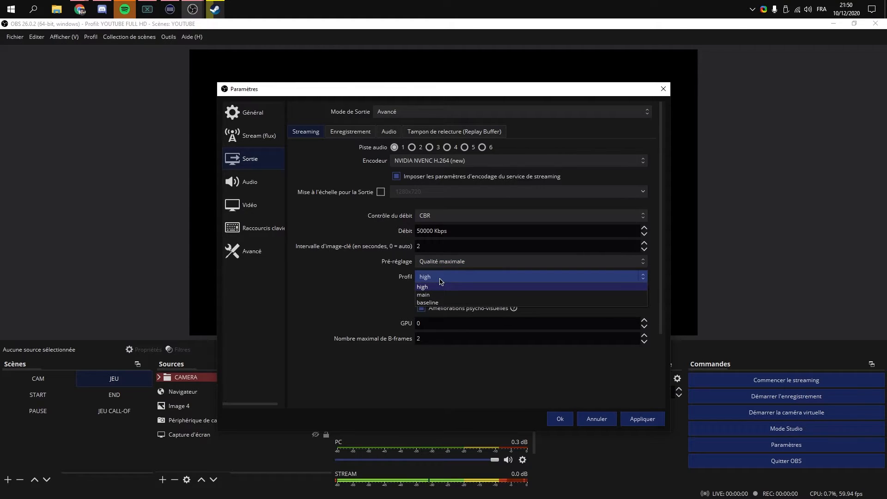
{"action": "left_click", "coordinate": [441, 281]}
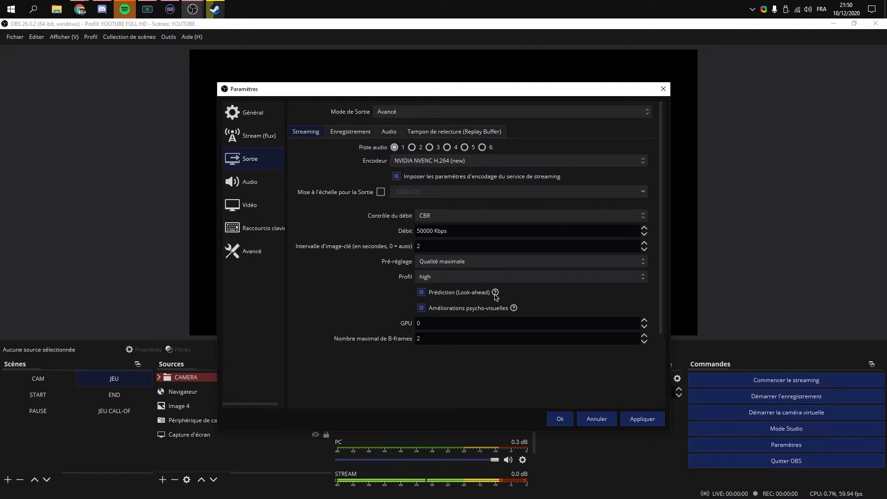
{"action": "mouse_move", "coordinate": [496, 296]}
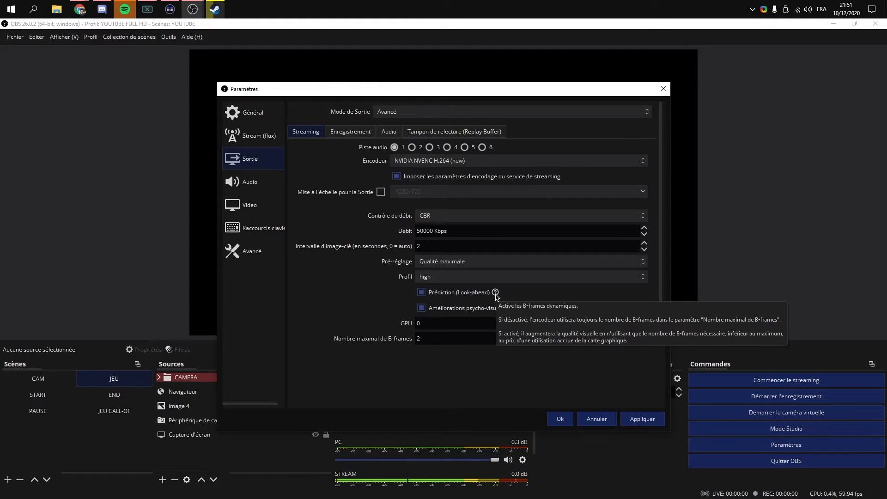
{"action": "mouse_move", "coordinate": [516, 310]}
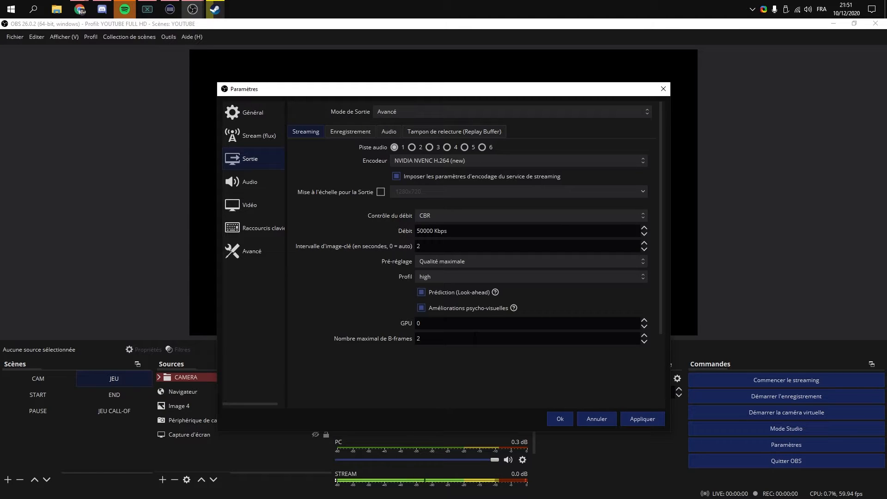
Step: Compare the recording output settings with the streaming ones, including their audio track selections
{"action": "left_click", "coordinate": [363, 134]}
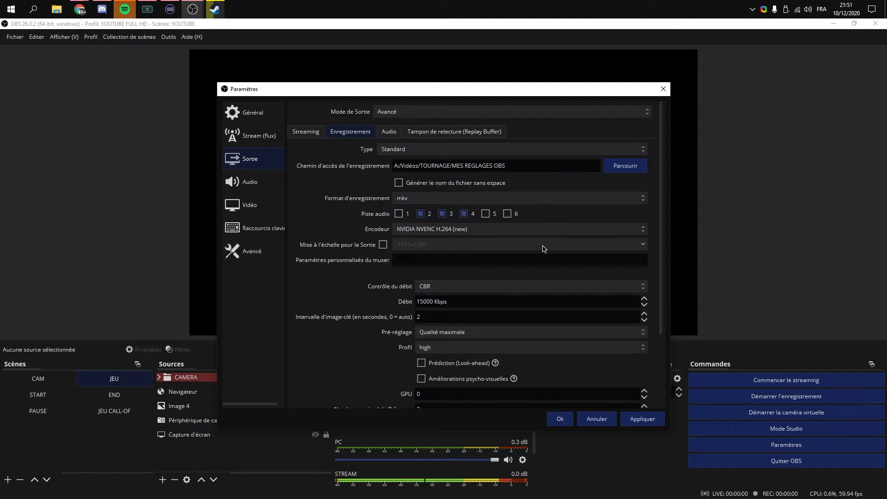
{"action": "left_click", "coordinate": [306, 133]}
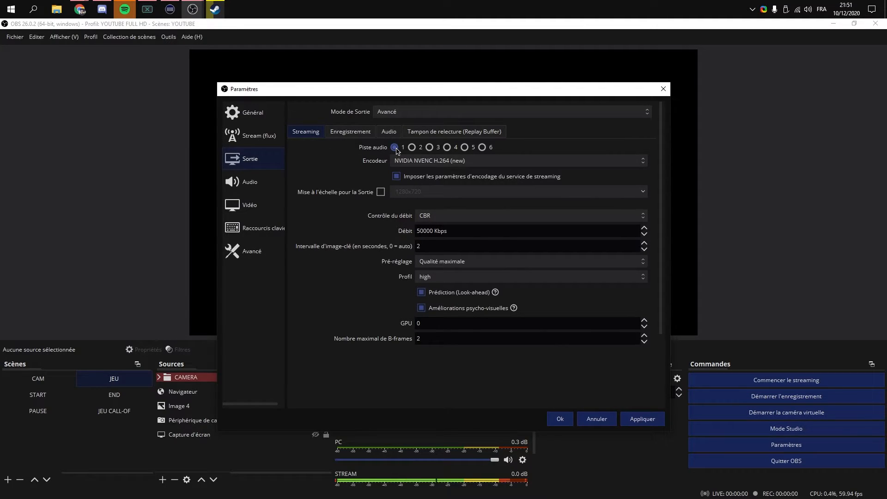
{"action": "left_click", "coordinate": [359, 135]}
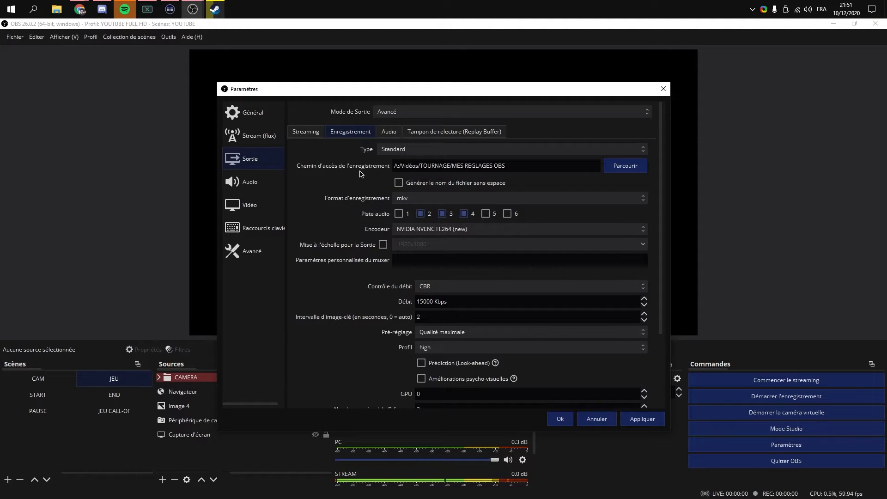
{"action": "left_click_drag", "start_coordinate": [662, 281], "coordinate": [660, 236]}
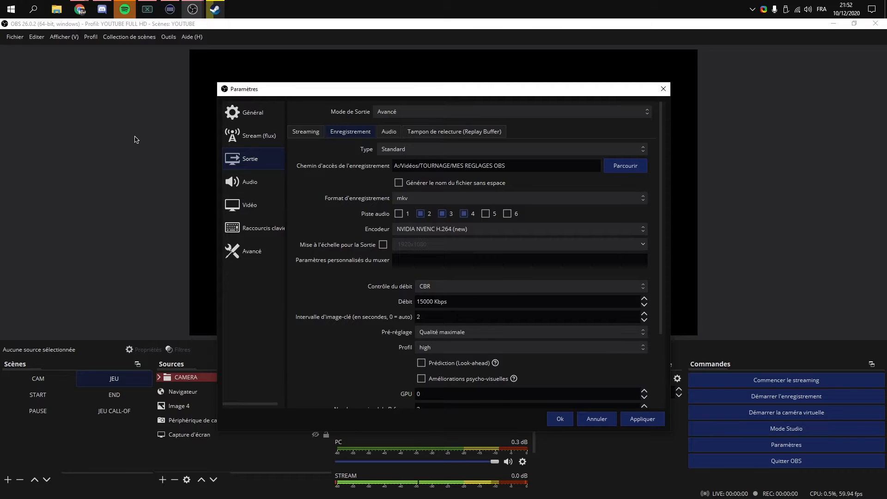
Step: Try mp4 as the recording format, and set it back to mkv
{"action": "left_click", "coordinate": [422, 200]}
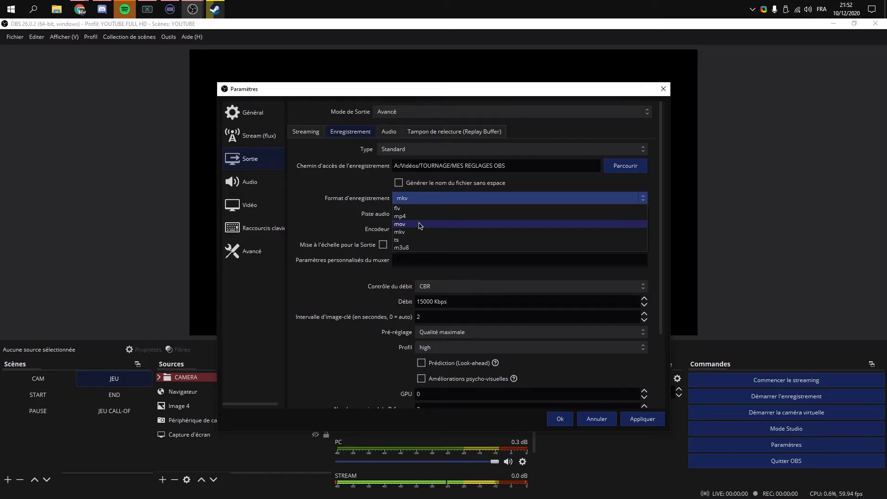
{"action": "left_click", "coordinate": [420, 222]}
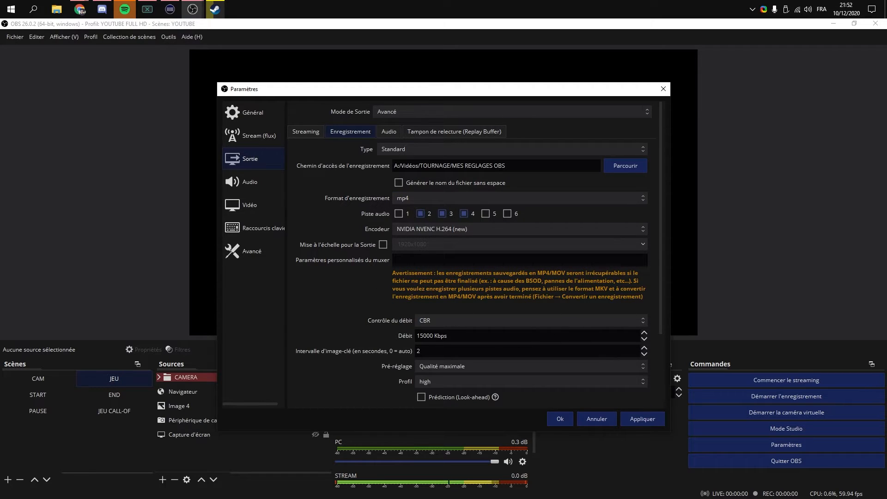
{"action": "left_click", "coordinate": [432, 198]}
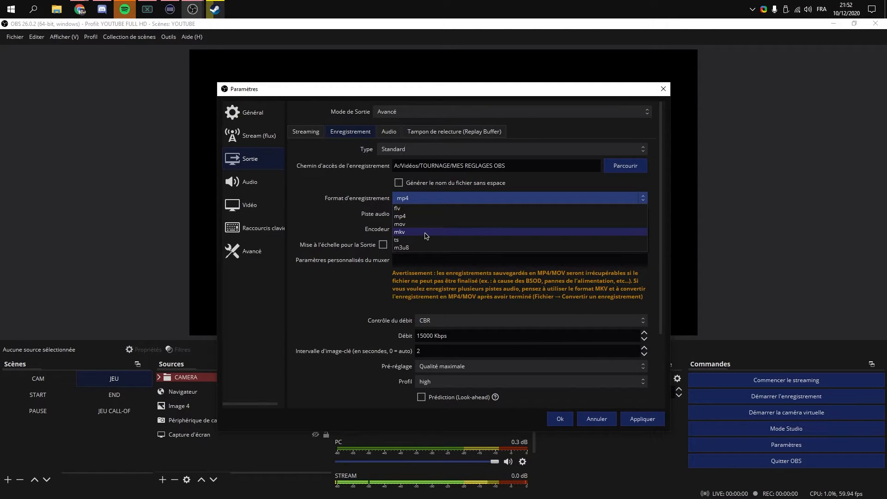
{"action": "left_click", "coordinate": [428, 228]}
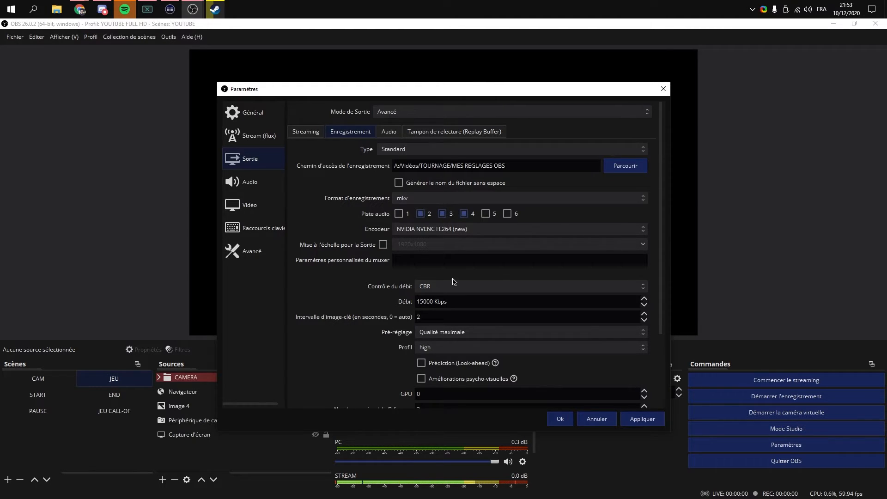
Step: Review the remaining recording encoder options, down to the maximum number of B-frames
{"action": "scroll", "coordinate": [465, 273], "scroll_direction": "down", "scroll_amount": 1}
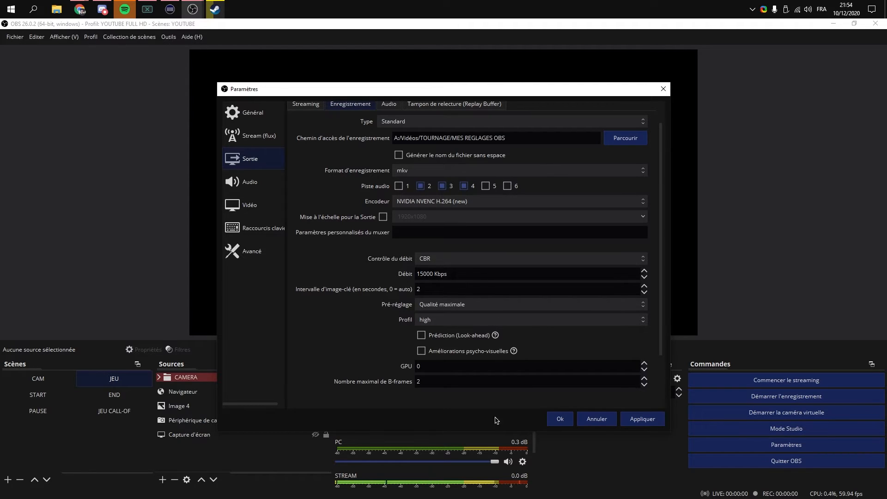
{"action": "mouse_move", "coordinate": [514, 353]}
Step: Review the sample rate and channel choices in the audio settings
{"action": "left_click", "coordinate": [261, 184]}
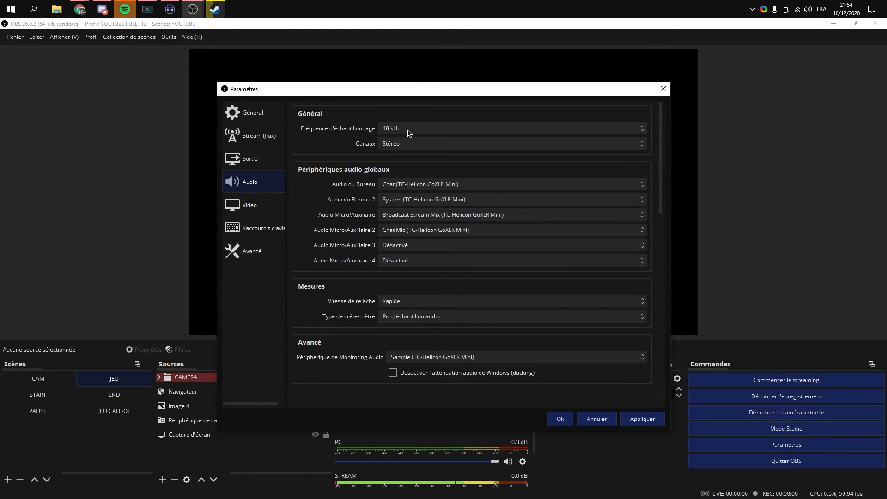
{"action": "left_click", "coordinate": [409, 130]}
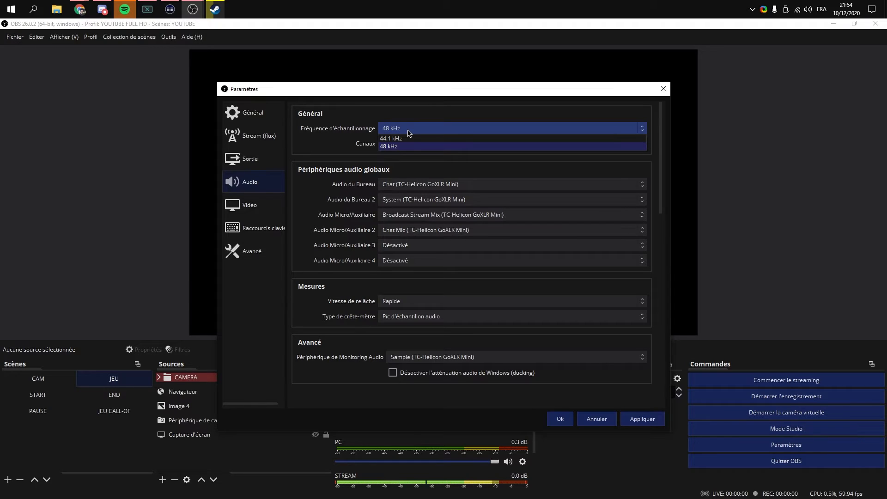
{"action": "left_click", "coordinate": [409, 132]}
{"action": "left_click", "coordinate": [410, 147]}
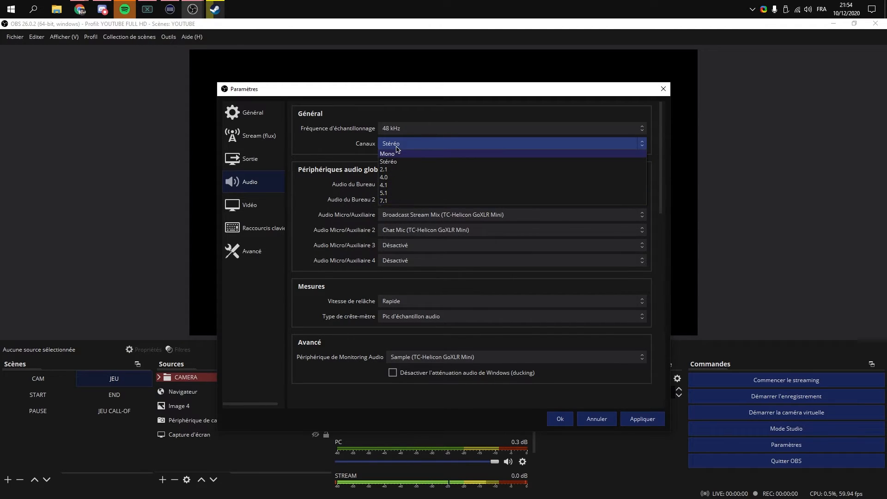
{"action": "left_click", "coordinate": [398, 148]}
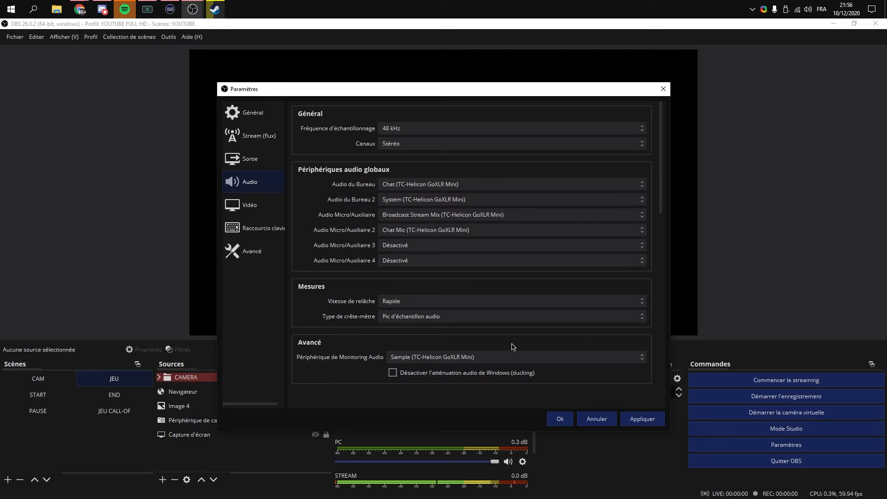
Step: Review the audio monitoring device choices and the options for the auxiliary microphone devices
{"action": "left_click", "coordinate": [447, 359]}
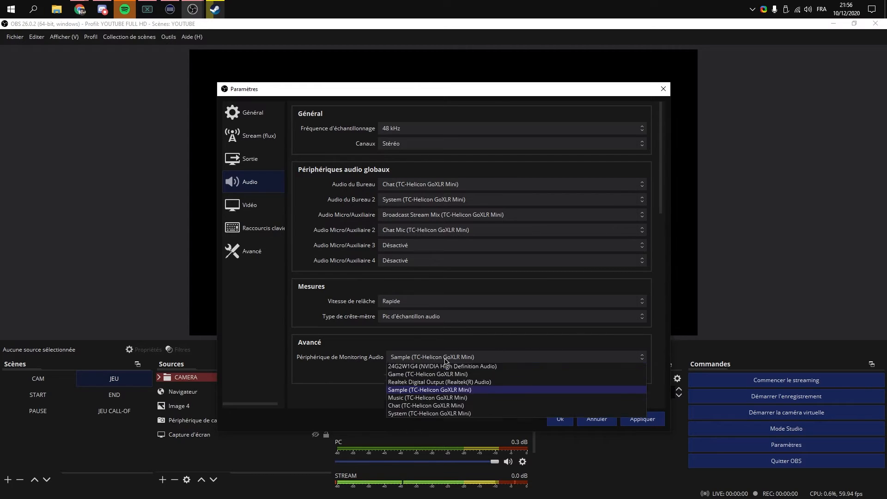
{"action": "left_click", "coordinate": [447, 360]}
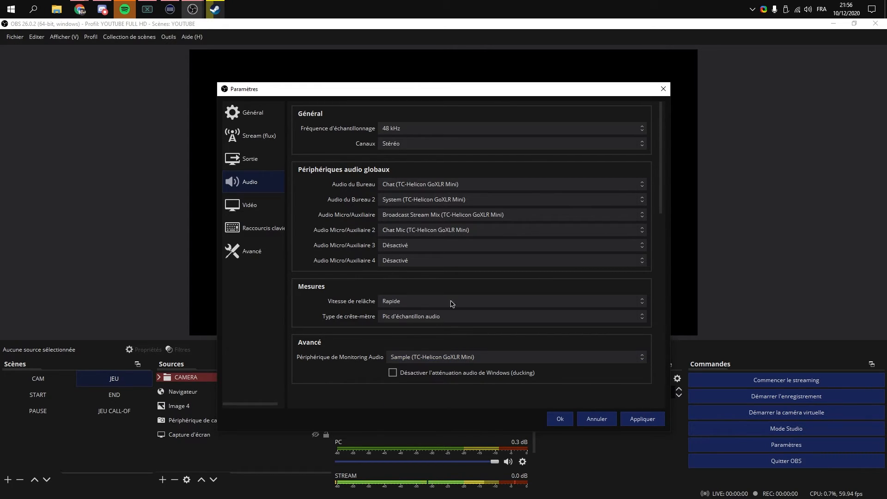
{"action": "left_click", "coordinate": [440, 249]}
{"action": "left_click", "coordinate": [440, 245]}
{"action": "left_click", "coordinate": [444, 231]}
{"action": "left_click", "coordinate": [444, 233]}
{"action": "mouse_move", "coordinate": [662, 185]}
{"action": "left_mouse_down"}
{"action": "mouse_move", "coordinate": [663, 203]}
{"action": "mouse_move", "coordinate": [663, 171]}
{"action": "mouse_move", "coordinate": [672, 354]}
{"action": "mouse_move", "coordinate": [667, 169]}
{"action": "left_mouse_up"}
Step: Review the scaling filter and frame rate choices in the video settings, and look through the hotkey list
{"action": "left_click", "coordinate": [253, 207]}
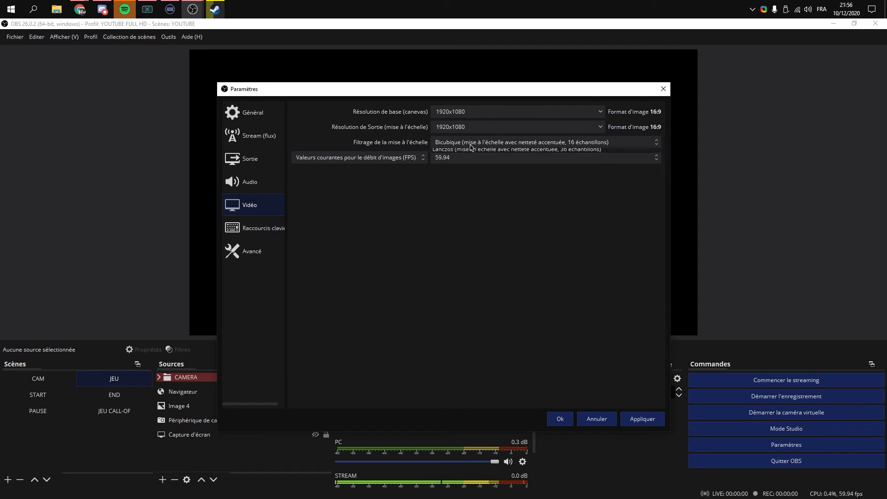
{"action": "left_click", "coordinate": [470, 146]}
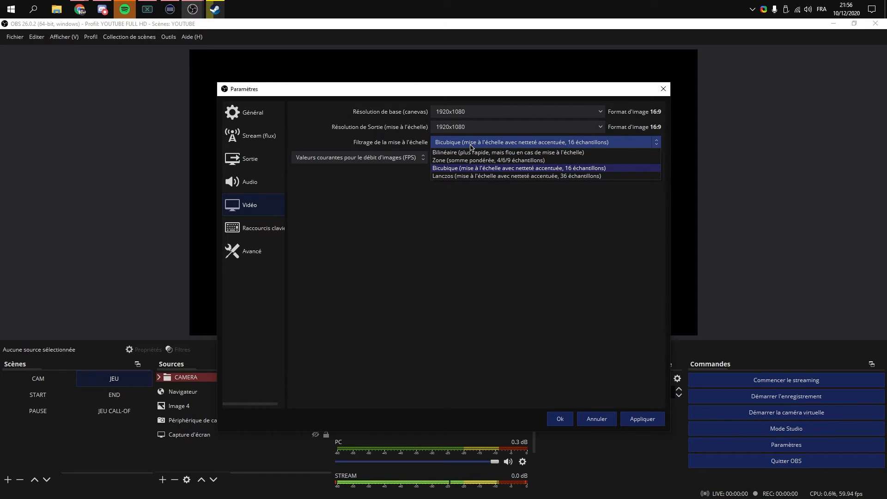
{"action": "left_click", "coordinate": [471, 146]}
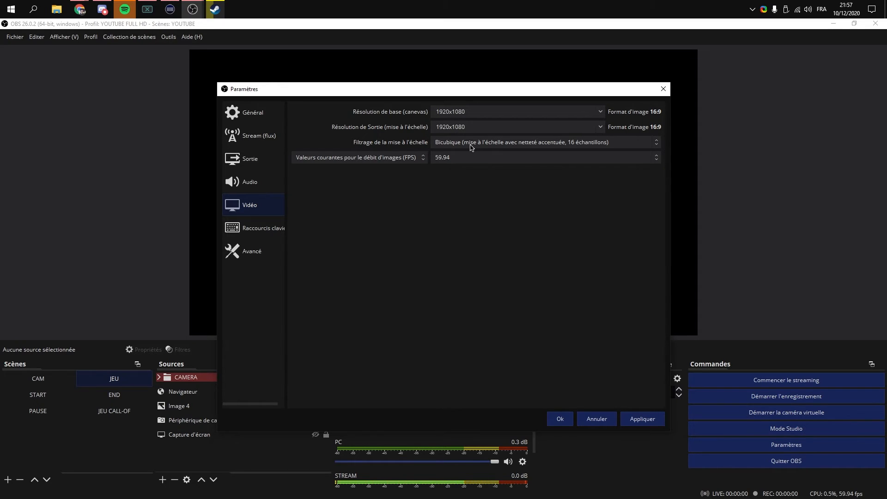
{"action": "left_click", "coordinate": [456, 162]}
{"action": "left_click", "coordinate": [455, 160]}
{"action": "left_click", "coordinate": [471, 161]}
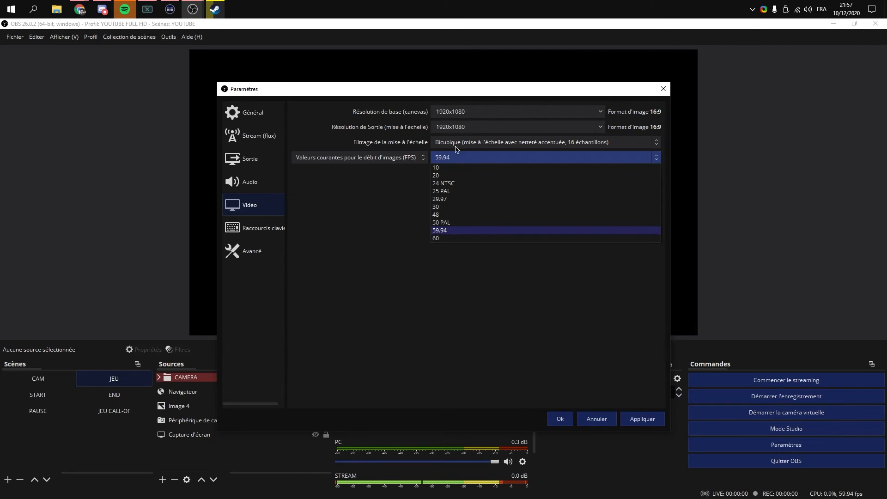
{"action": "left_click", "coordinate": [453, 159]}
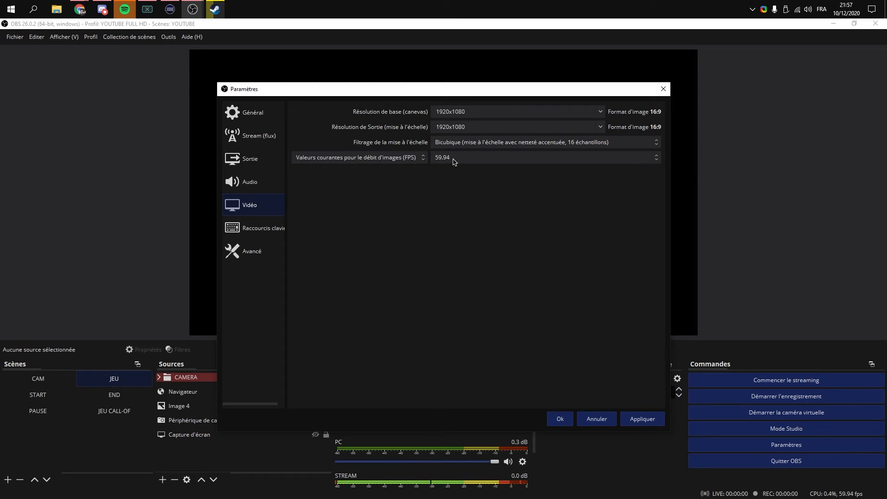
{"action": "left_click", "coordinate": [277, 235]}
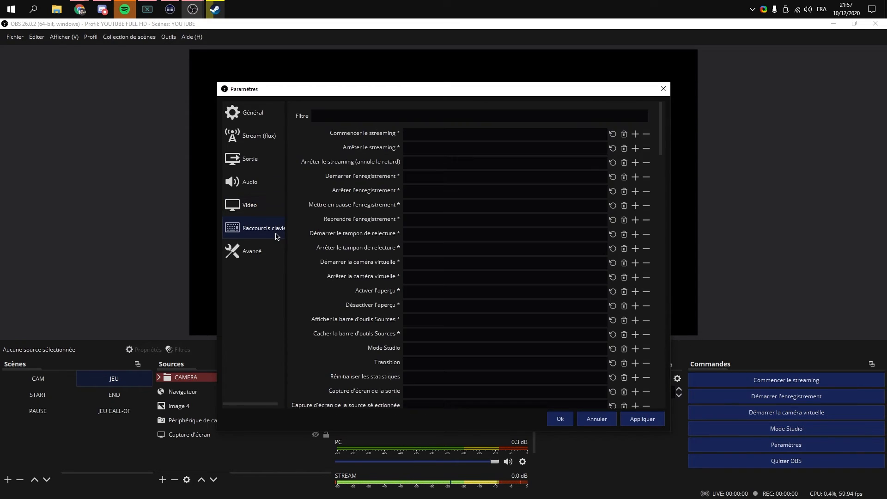
{"action": "scroll", "coordinate": [484, 254], "scroll_direction": "down", "scroll_amount": 20}
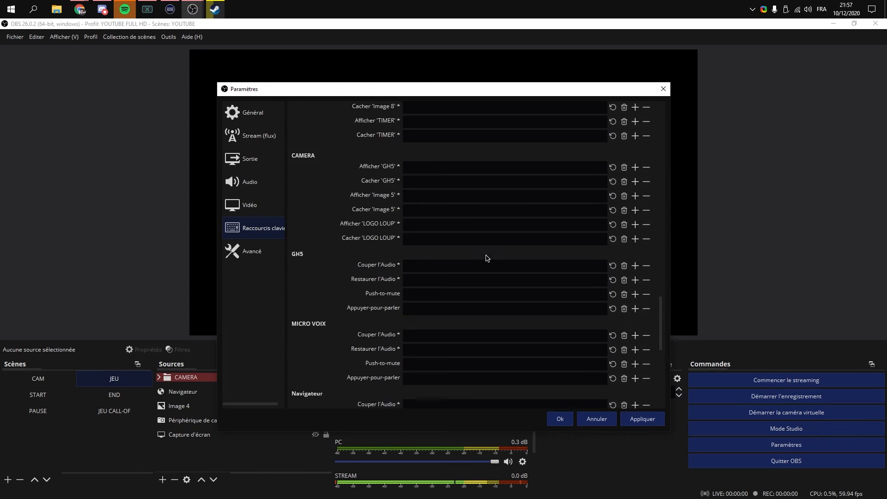
Step: Set the process priority to Haute in the advanced settings and apply the change
{"action": "left_click", "coordinate": [257, 262]}
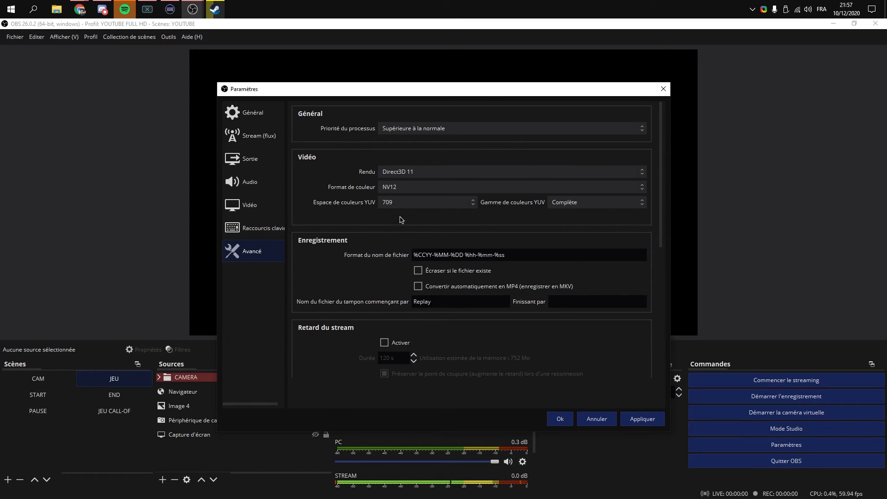
{"action": "left_click", "coordinate": [426, 131]}
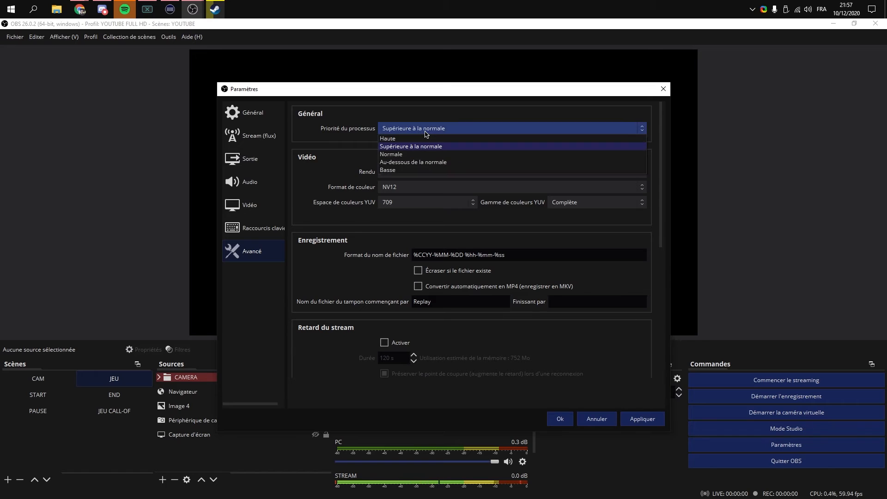
{"action": "left_click", "coordinate": [426, 131]}
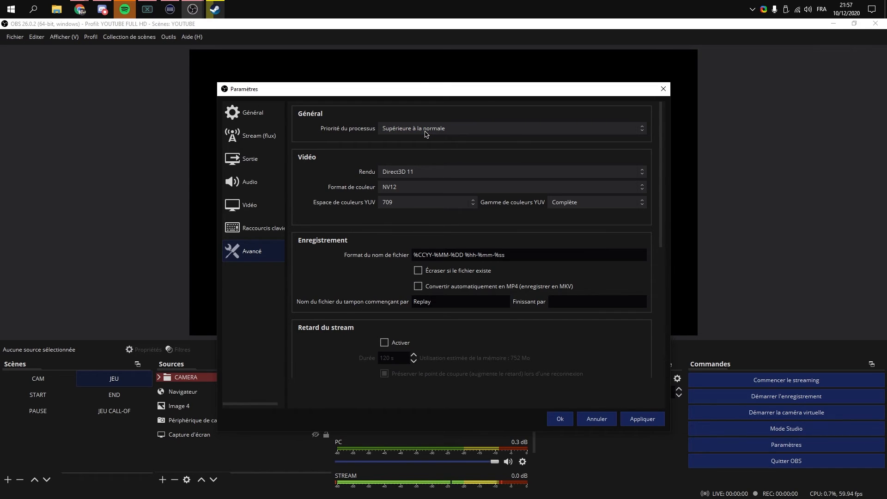
{"action": "left_click", "coordinate": [426, 133]}
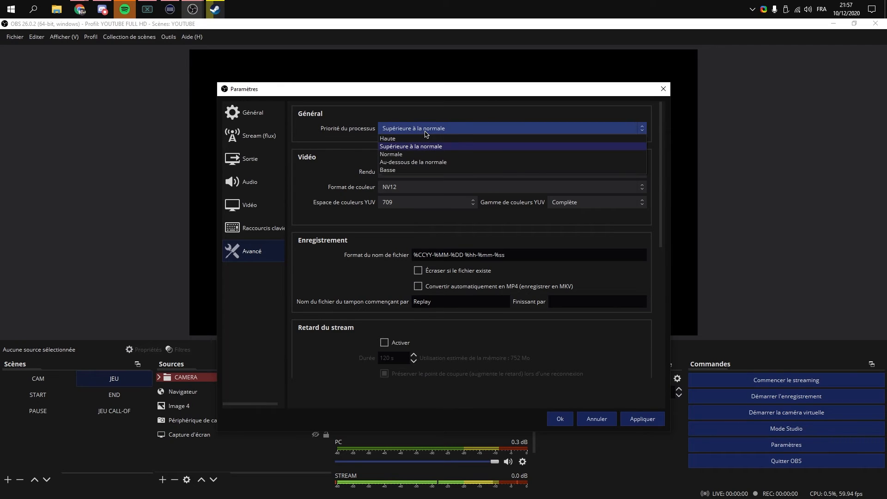
{"action": "left_click", "coordinate": [426, 134]}
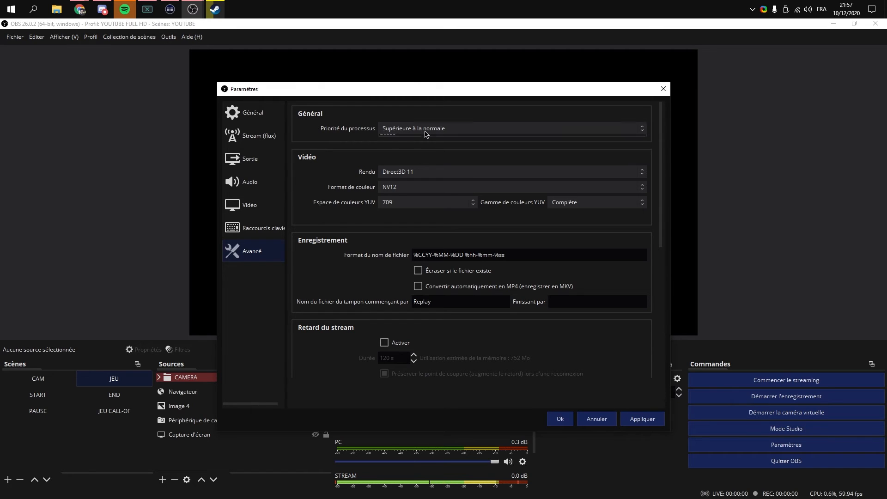
{"action": "left_click", "coordinate": [426, 134]}
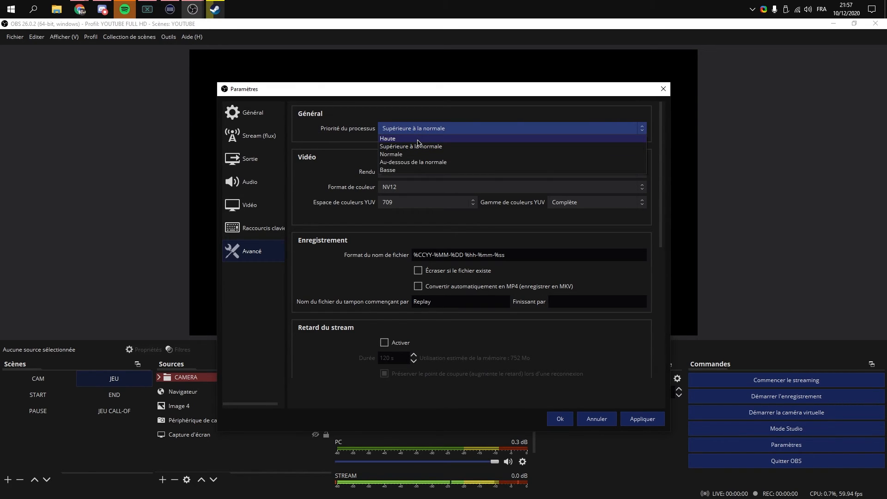
{"action": "left_click", "coordinate": [418, 138]}
{"action": "left_click", "coordinate": [622, 420]}
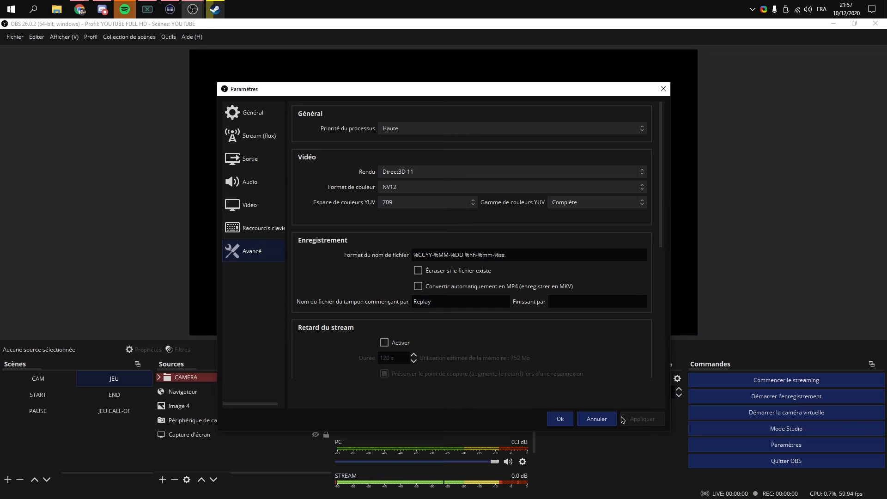
Step: Review the available renderers, colour formats and YUV colour spaces in the advanced video settings
{"action": "left_click", "coordinate": [417, 172]}
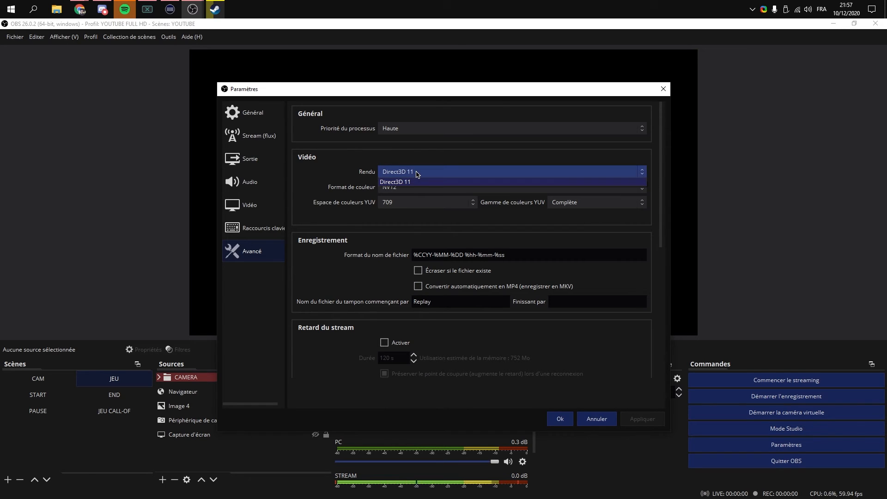
{"action": "left_click", "coordinate": [417, 173]}
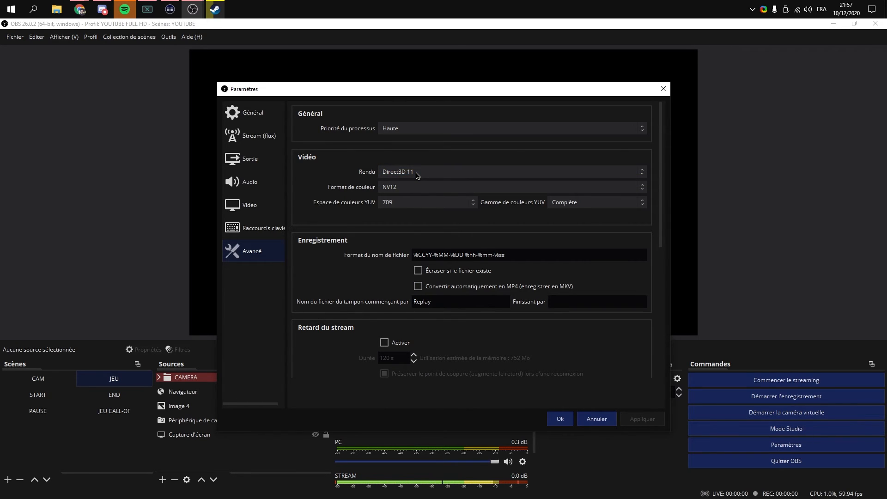
{"action": "left_click", "coordinate": [417, 188]}
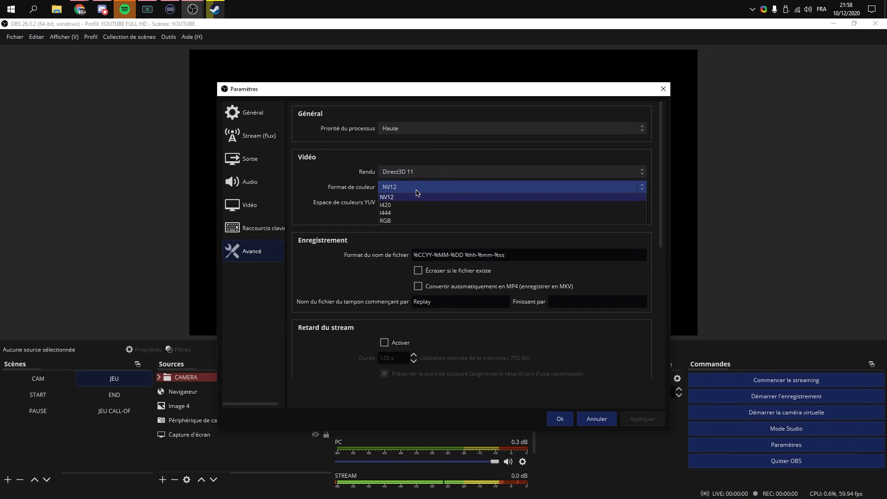
{"action": "left_click", "coordinate": [417, 196]}
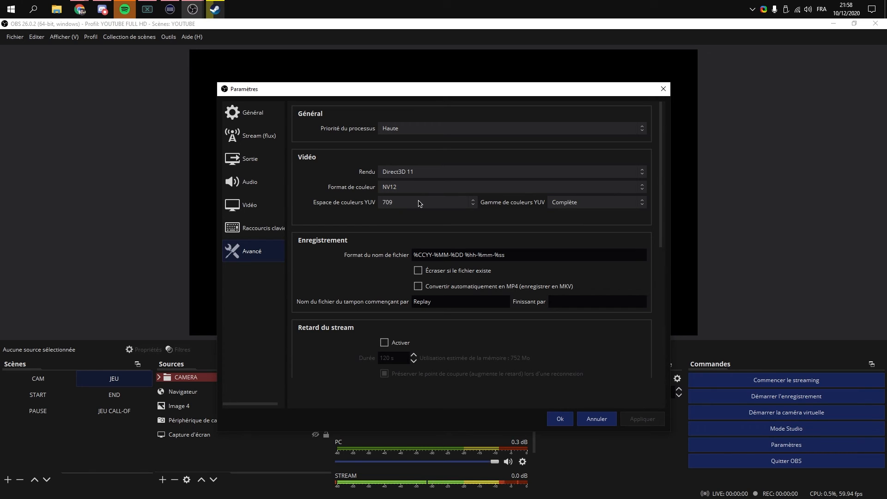
{"action": "left_click", "coordinate": [419, 204]}
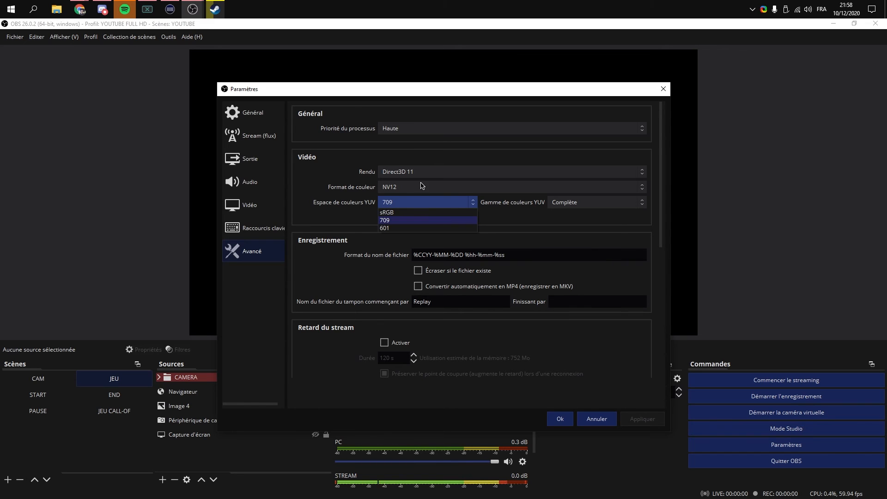
{"action": "left_click", "coordinate": [552, 200]}
Step: Compare the partial and full choices for the YUV colour range
{"action": "left_click", "coordinate": [560, 201]}
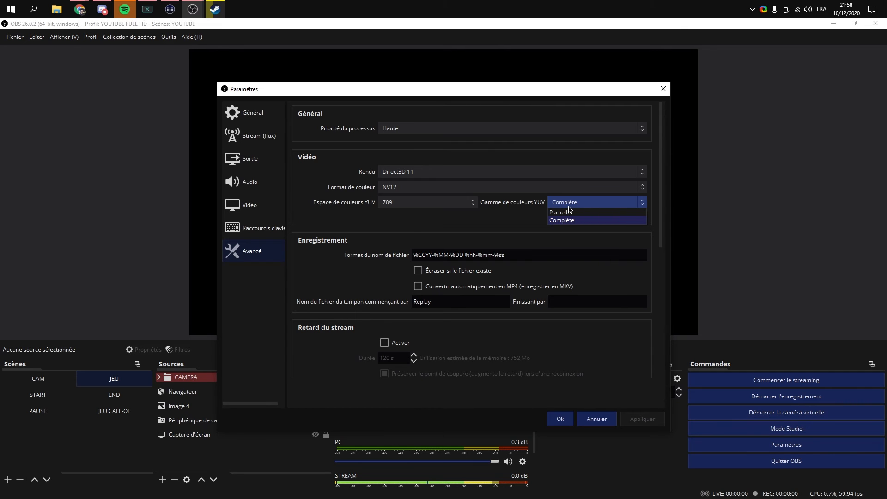
{"action": "left_click", "coordinate": [570, 204]}
{"action": "left_click", "coordinate": [570, 203]}
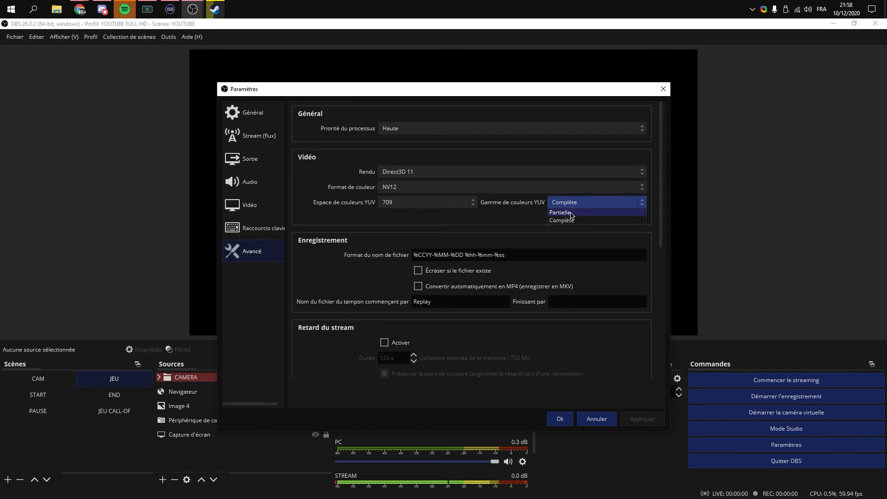
{"action": "left_click", "coordinate": [579, 208]}
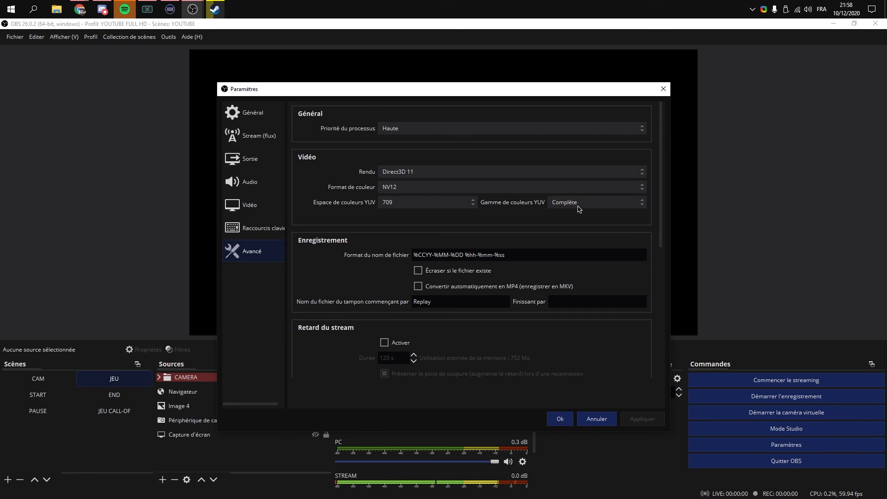
{"action": "left_click", "coordinate": [580, 208]}
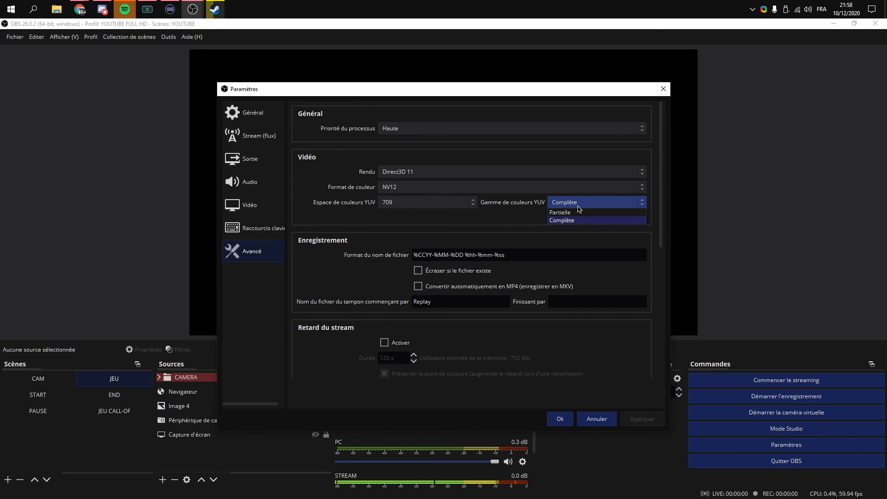
{"action": "left_click", "coordinate": [578, 206]}
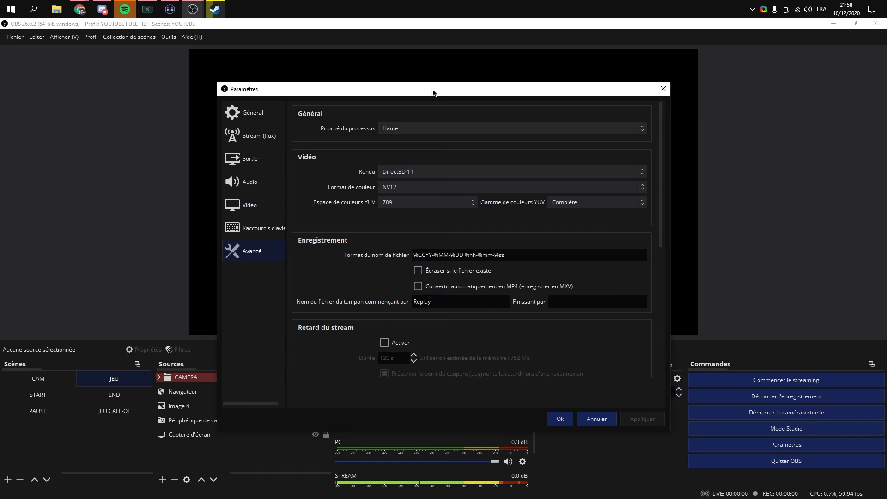
Step: Review the remaining advanced settings, from recording and stream delay to network, browser source and hotkey behaviour
{"action": "left_click_drag", "start_coordinate": [433, 92], "coordinate": [431, 82]}
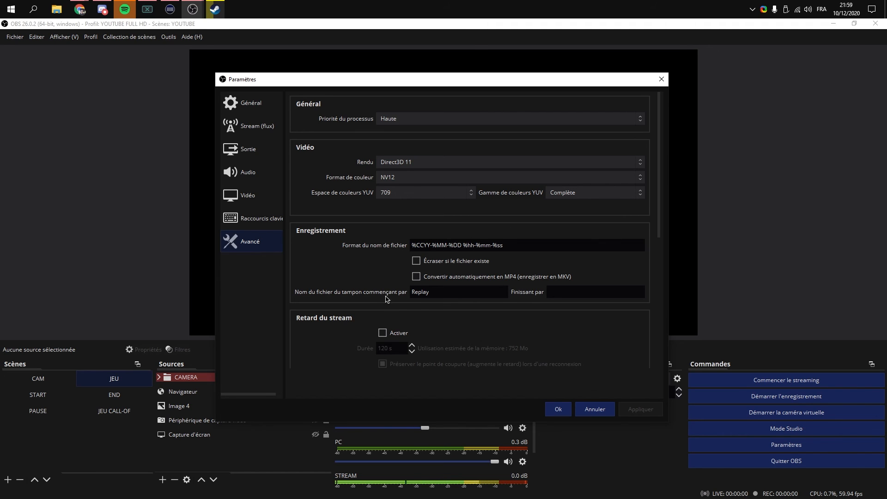
{"action": "scroll", "coordinate": [444, 307], "scroll_direction": "down", "scroll_amount": 2}
{"action": "scroll", "coordinate": [469, 288], "scroll_direction": "down", "scroll_amount": 2}
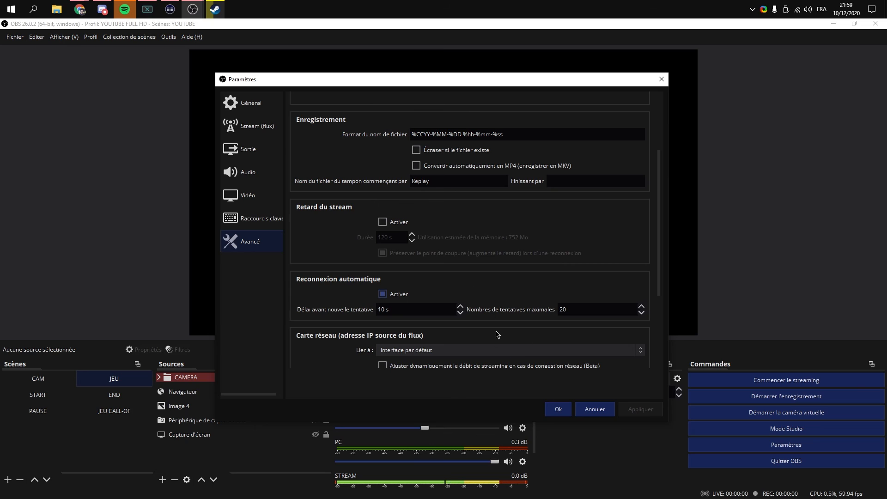
{"action": "scroll", "coordinate": [496, 331], "scroll_direction": "down", "scroll_amount": 2}
{"action": "scroll", "coordinate": [495, 325], "scroll_direction": "down", "scroll_amount": 3}
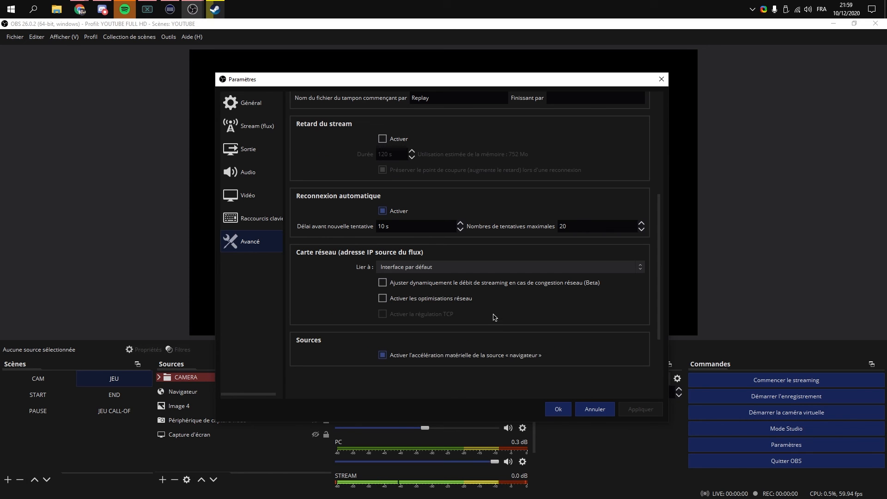
{"action": "scroll", "coordinate": [494, 321], "scroll_direction": "down", "scroll_amount": 1}
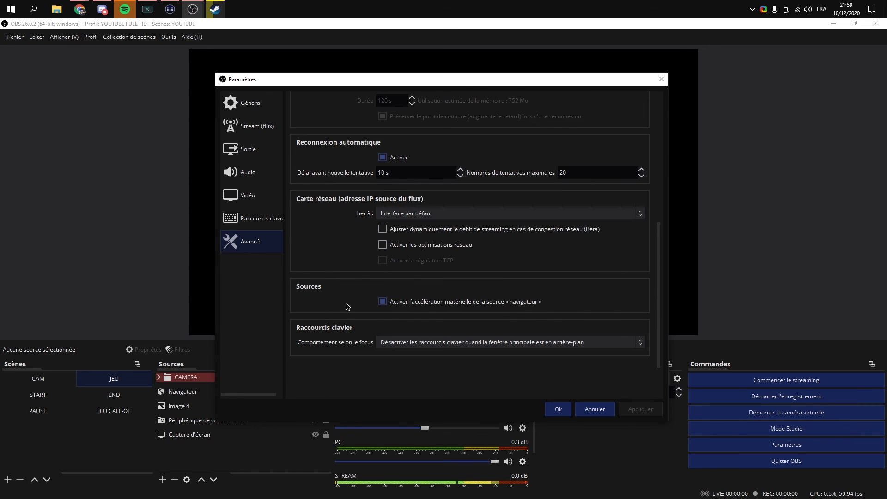
Step: Set the automatic reconnection retry delay to 15 s, and save the settings
{"action": "scroll", "coordinate": [459, 318], "scroll_direction": "up", "scroll_amount": 10}
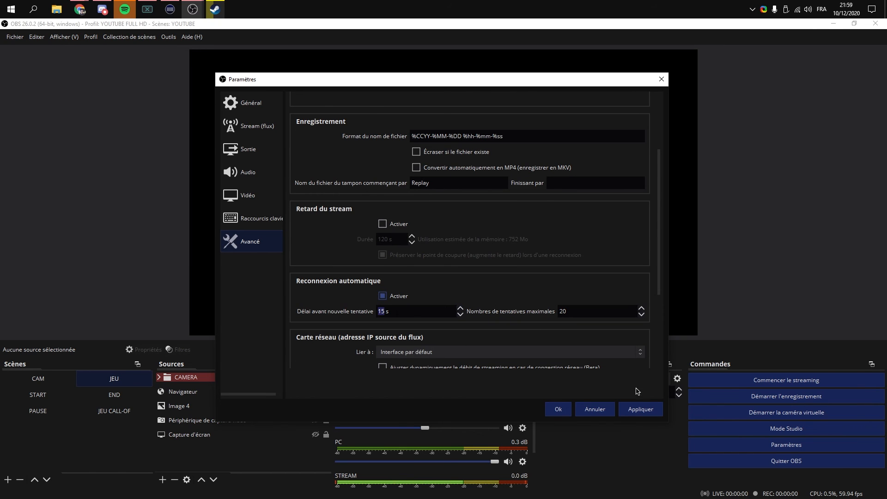
{"action": "scroll", "coordinate": [578, 316], "scroll_direction": "up", "scroll_amount": 4}
{"action": "scroll", "coordinate": [579, 324], "scroll_direction": "down", "scroll_amount": 2}
{"action": "left_click", "coordinate": [641, 409]}
{"action": "left_click", "coordinate": [559, 409]}
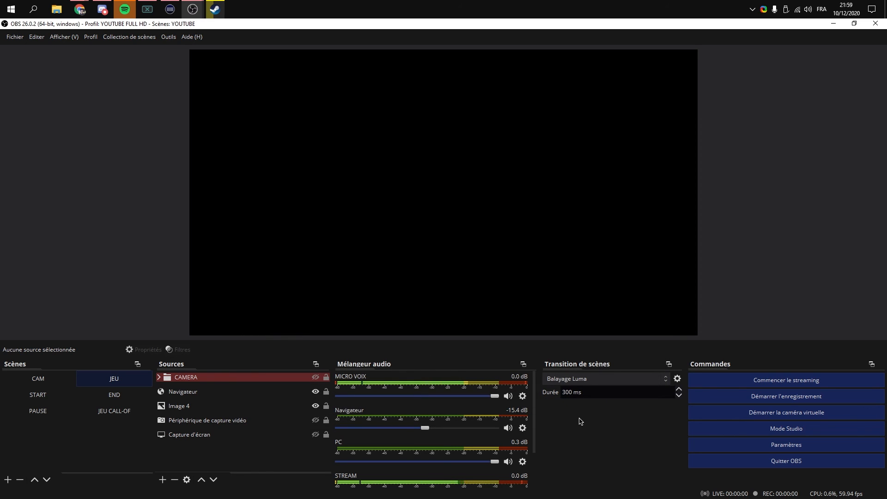